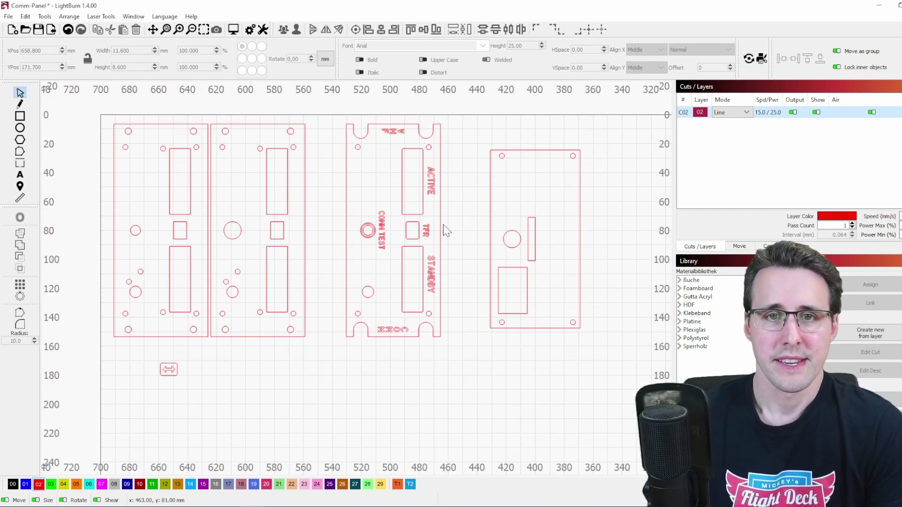
Step: Move the VHF, COMM TEST, STANDBY and bottom labels onto a new black C00 Fill layer
scroll(413, 138, up, 2)
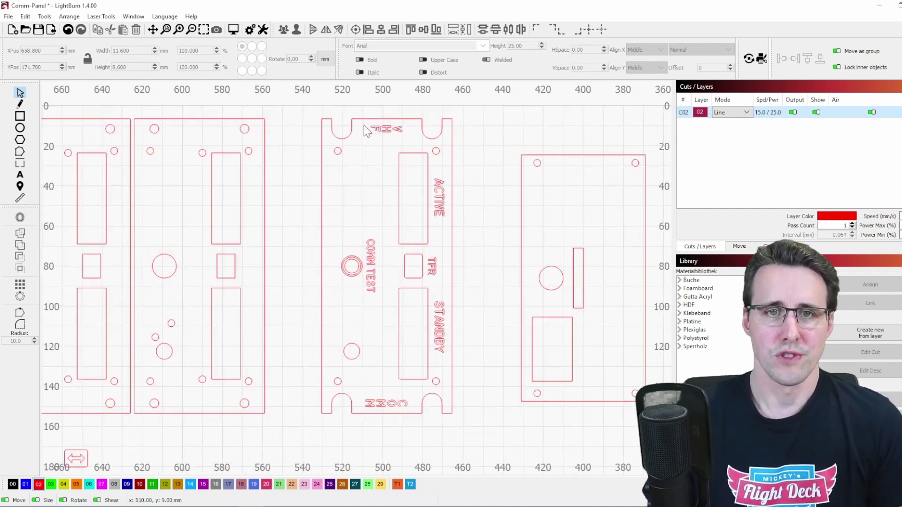
drag(363, 125, 407, 141)
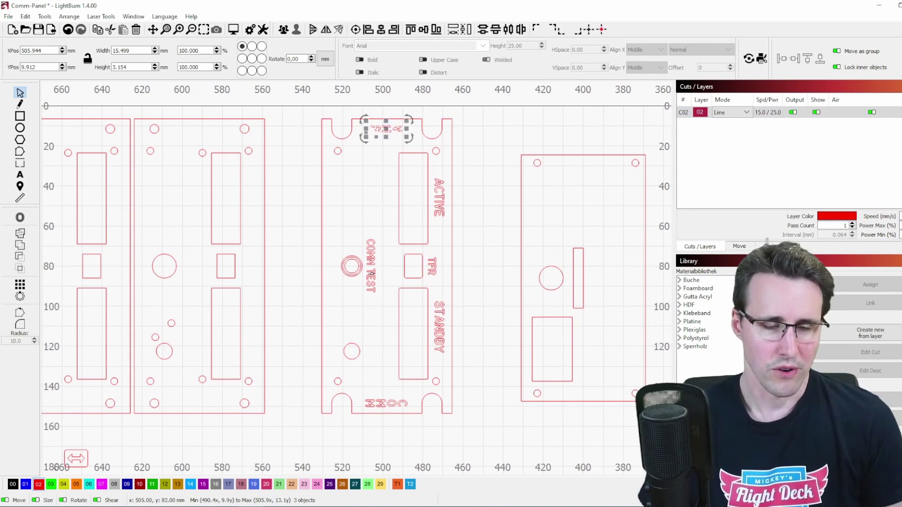
shift+click(372, 289)
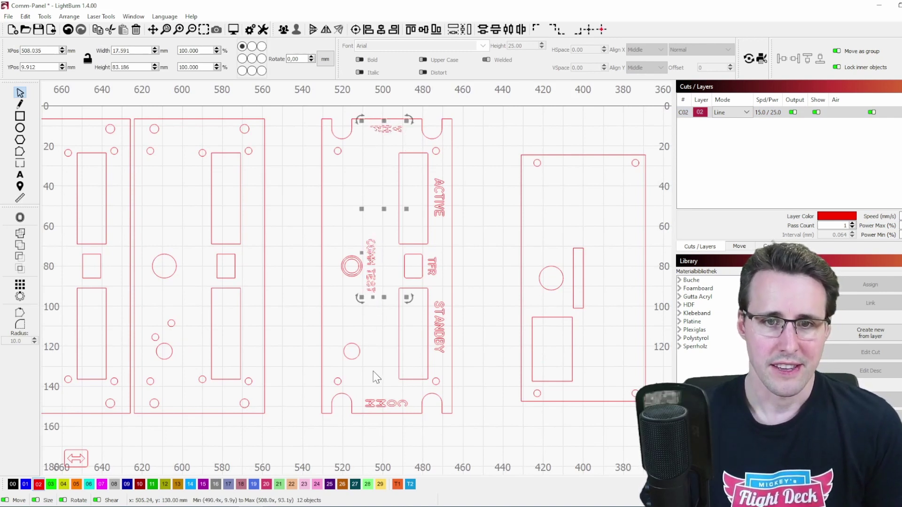
drag(363, 390, 413, 413)
shift+click(438, 316)
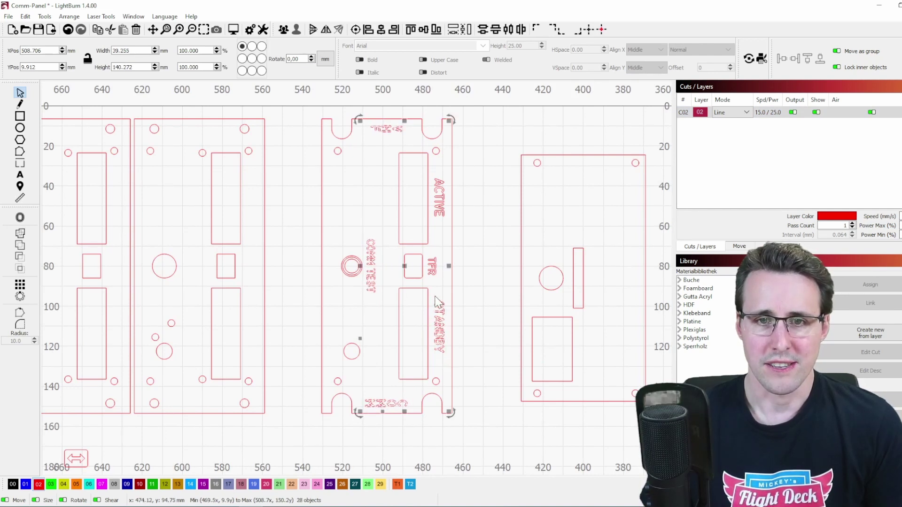
click(13, 484)
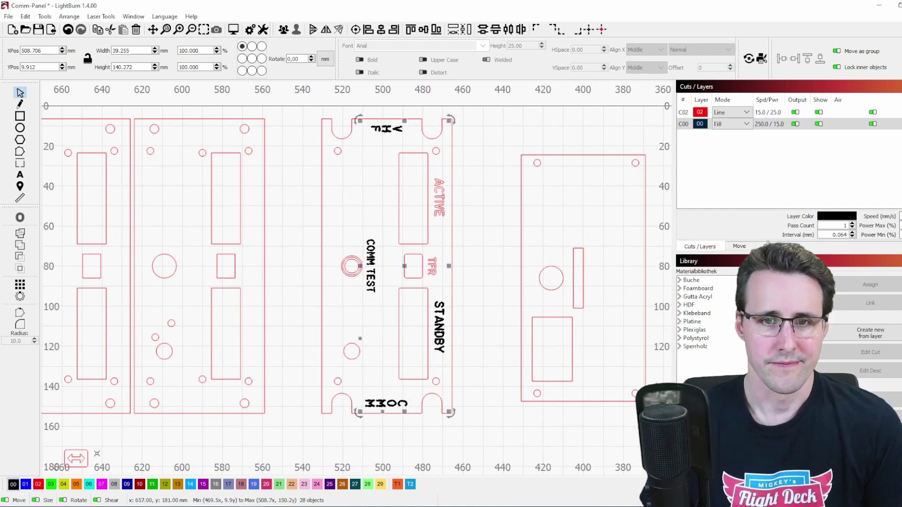
scroll(393, 348, down, 2)
click(393, 348)
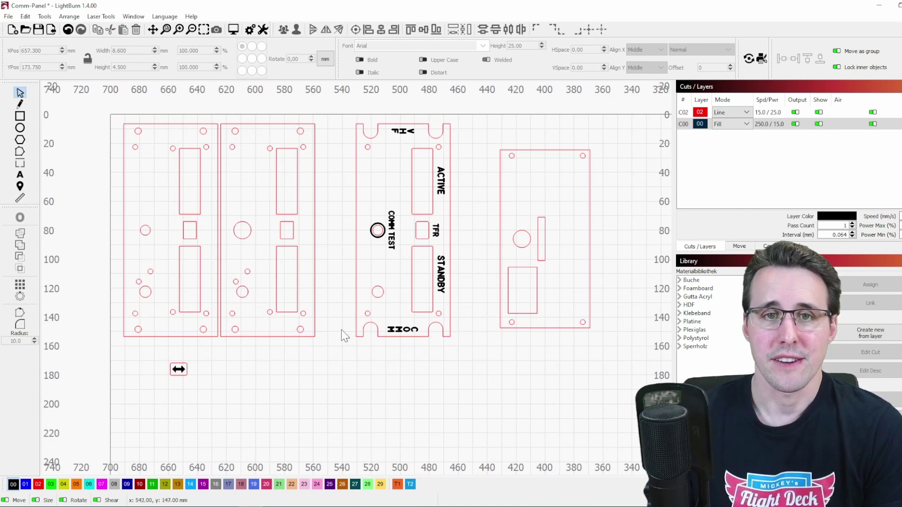
click(796, 124)
click(818, 124)
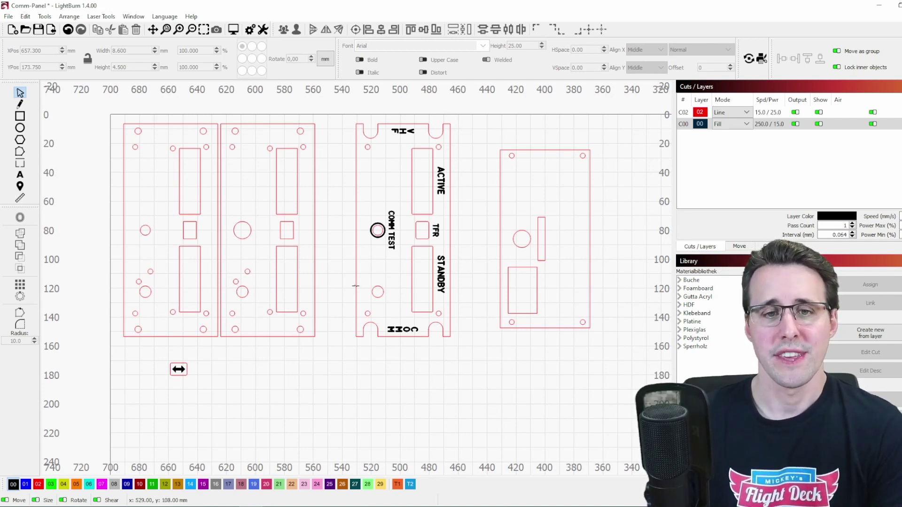
Step: Put the middle panel's outer outline on a new green C03 Line layer (100.0/12.0)
click(419, 125)
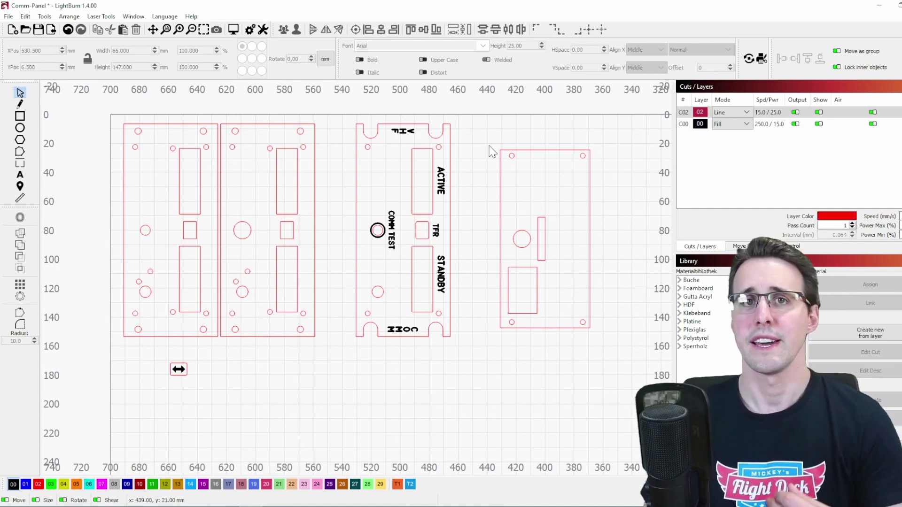
click(450, 152)
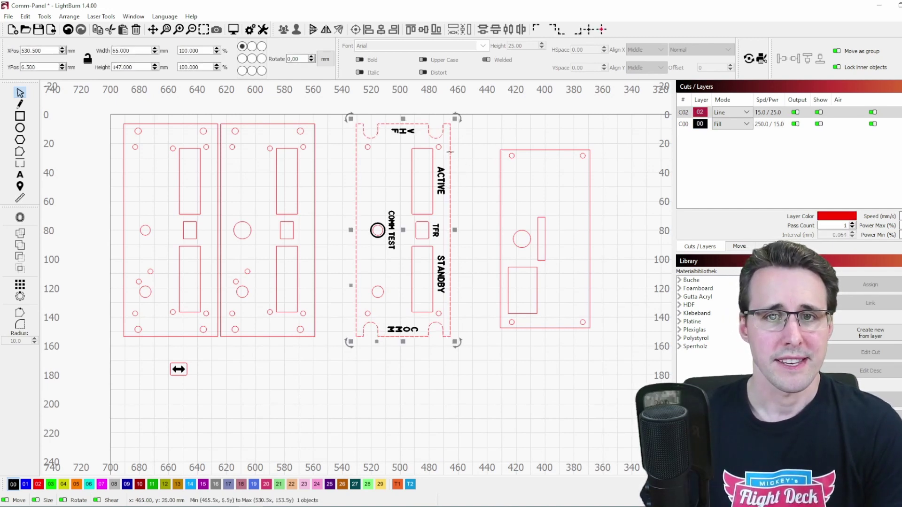
click(52, 484)
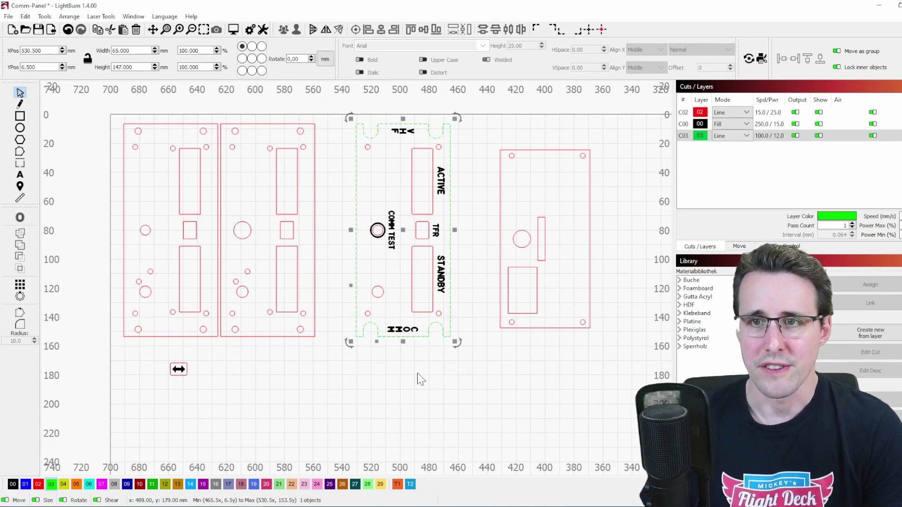
click(770, 135)
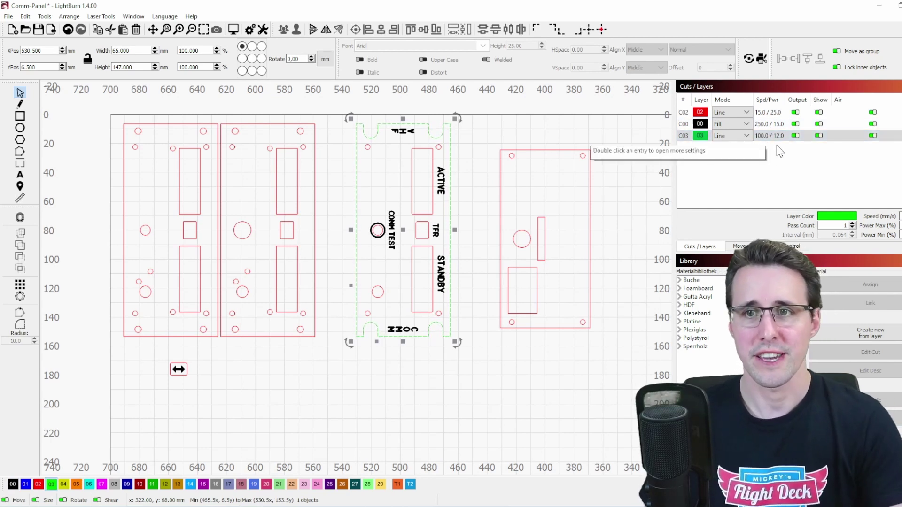
click(441, 390)
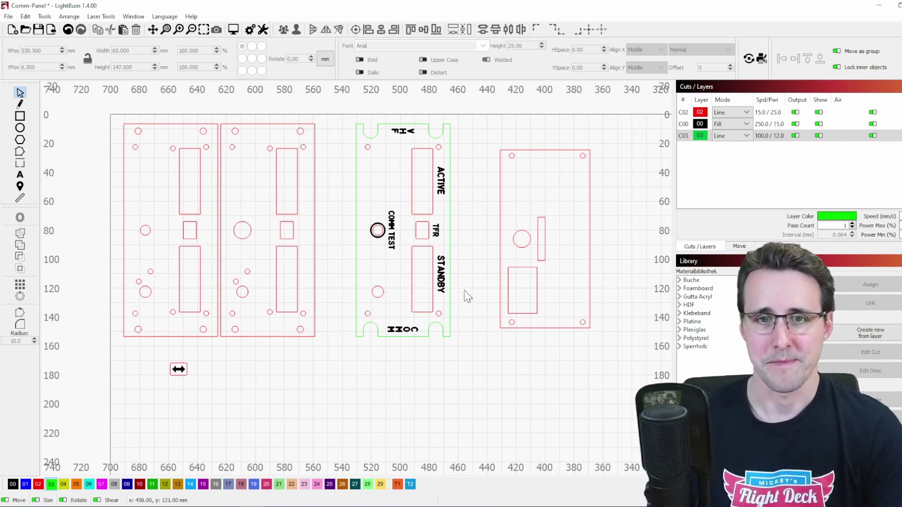
Step: Turn off output for the green C03 and red C02 line layers
click(699, 112)
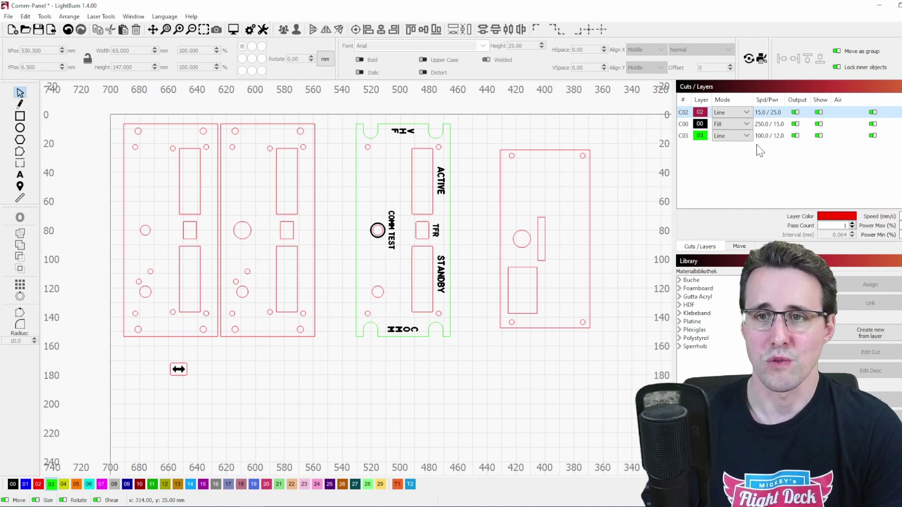
click(795, 135)
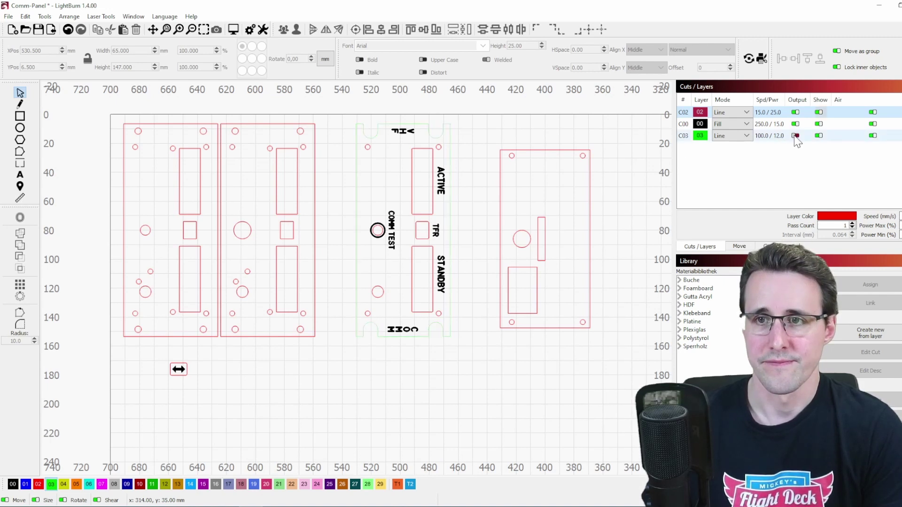
click(795, 113)
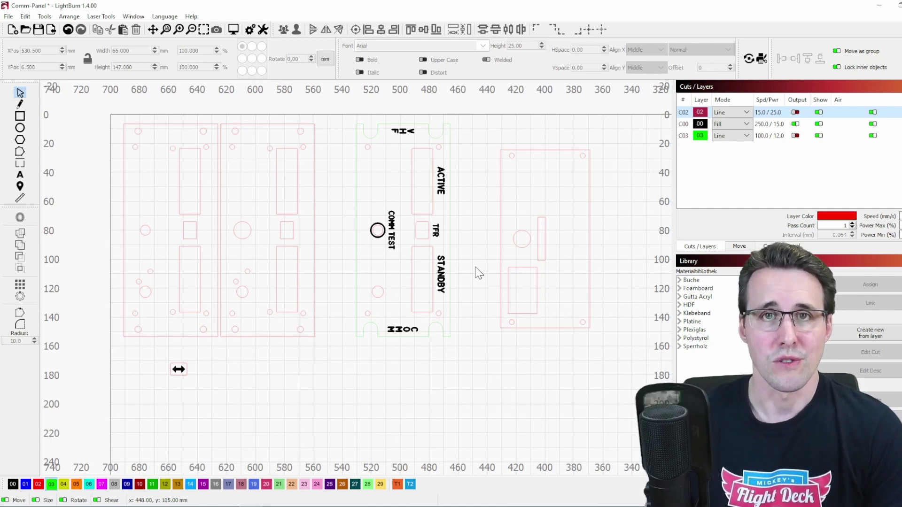
Step: Undo to re-enable output on the C02 and C03 line layers
key(ctrl+z)
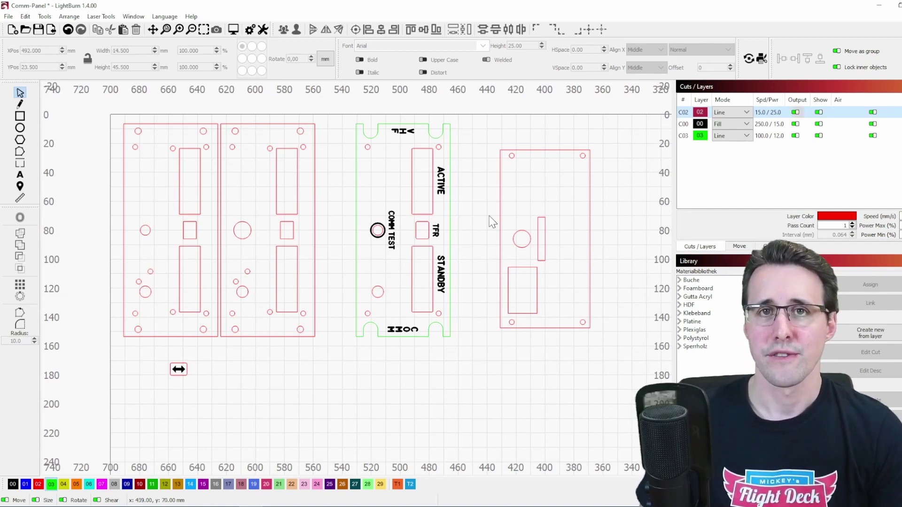
Step: Paste a copy of the rectangle cutout beside ACTIVE and place it below the panel
click(432, 200)
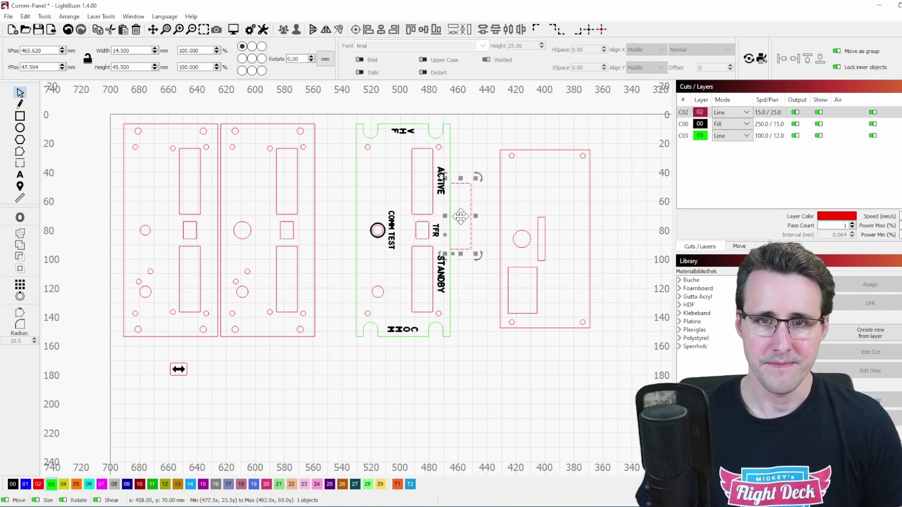
key(ctrl+v)
drag(398, 396, 386, 404)
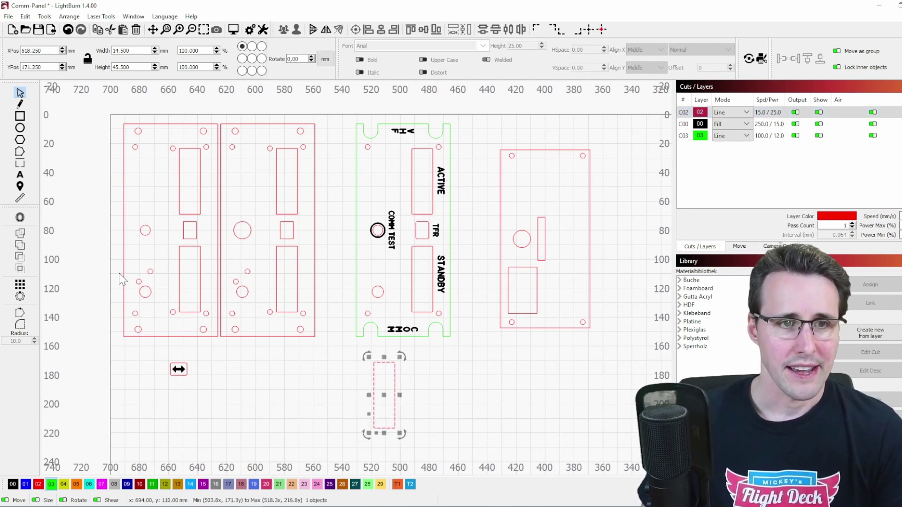
scroll(328, 402, up, 3)
scroll(338, 268, up, 5)
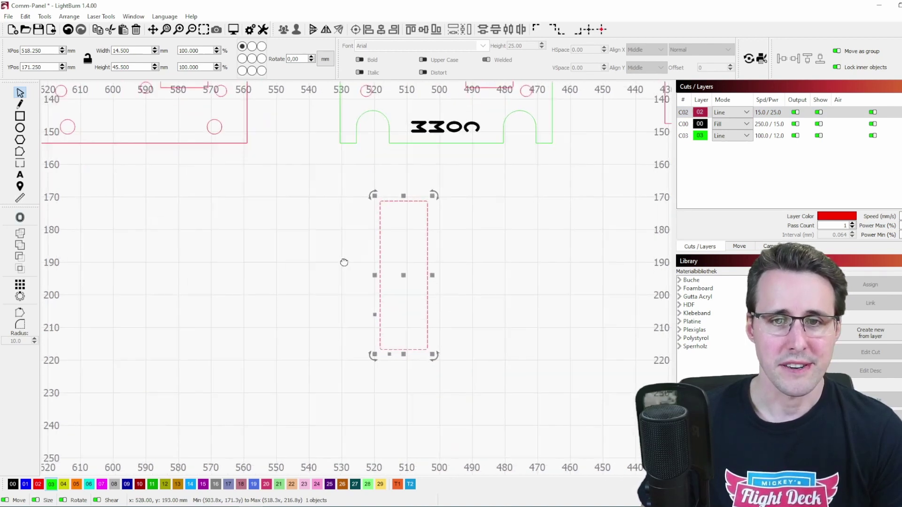
middle_drag(368, 267, 296, 298)
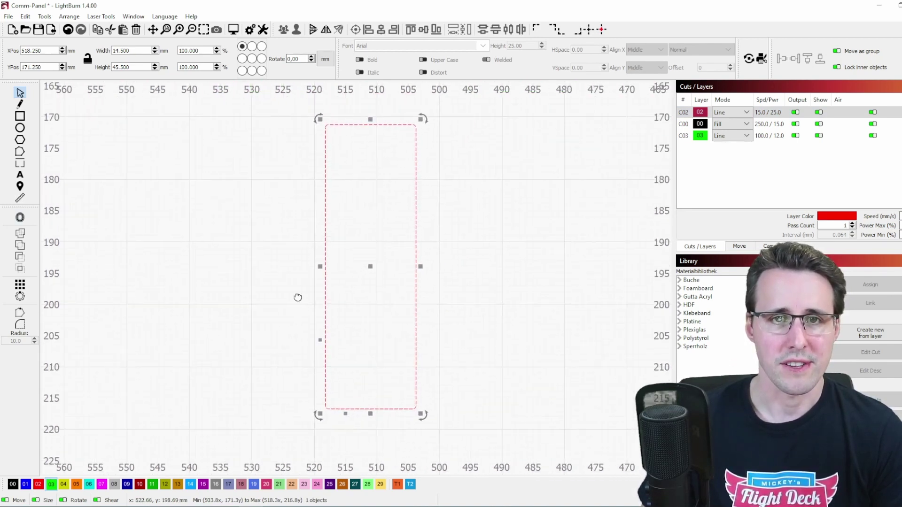
Step: Offset the copied rectangle outward by 0.12 mm to 14.98 × 45.98 mm
click(20, 217)
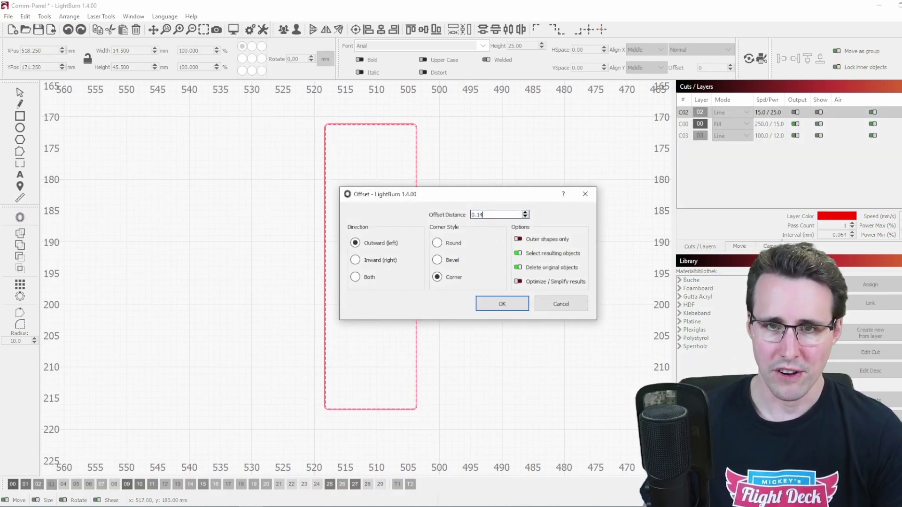
key(BackSpace)
text(2)
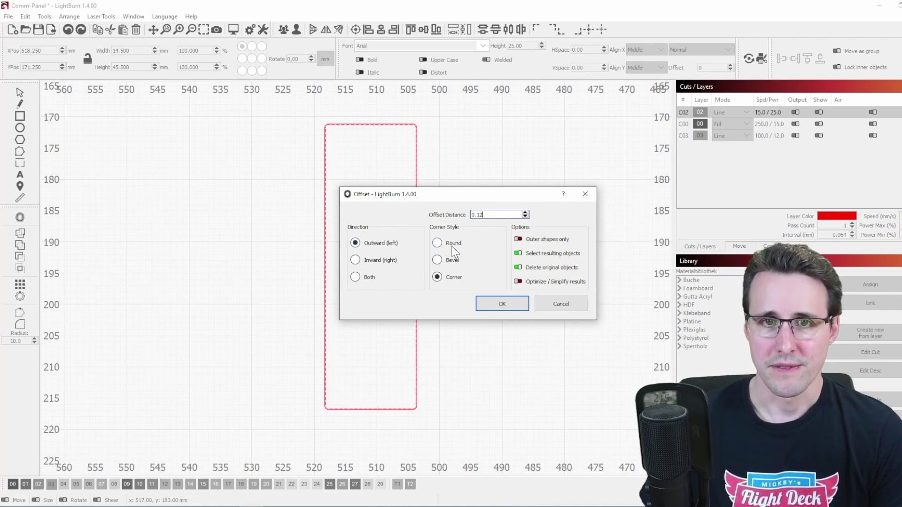
key(Return)
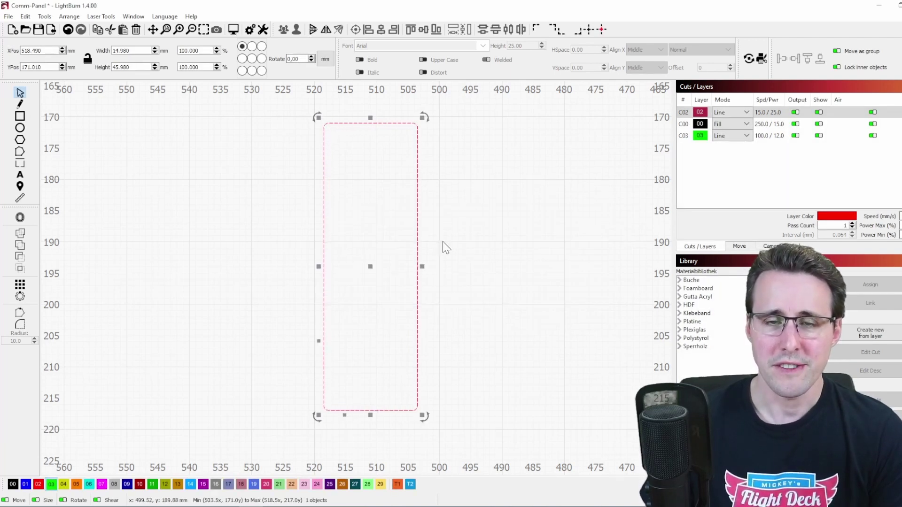
Step: Zoom out and back in over the LightBurn canvas to review the panel parts
scroll(443, 243, down, 6)
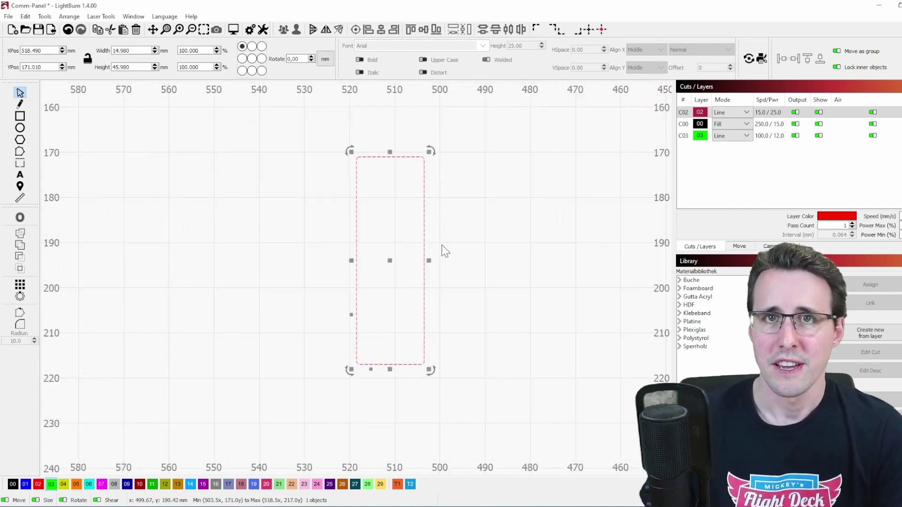
scroll(416, 256, up, 2)
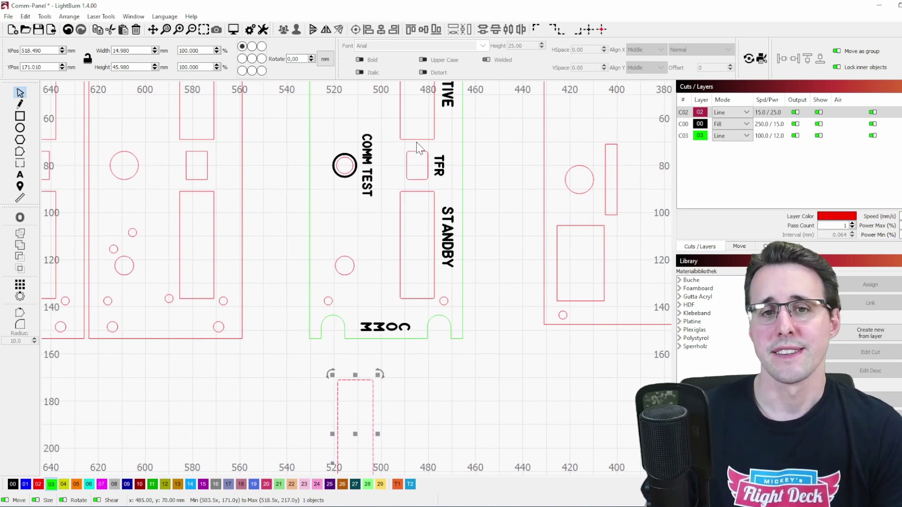
scroll(416, 257, down, 3)
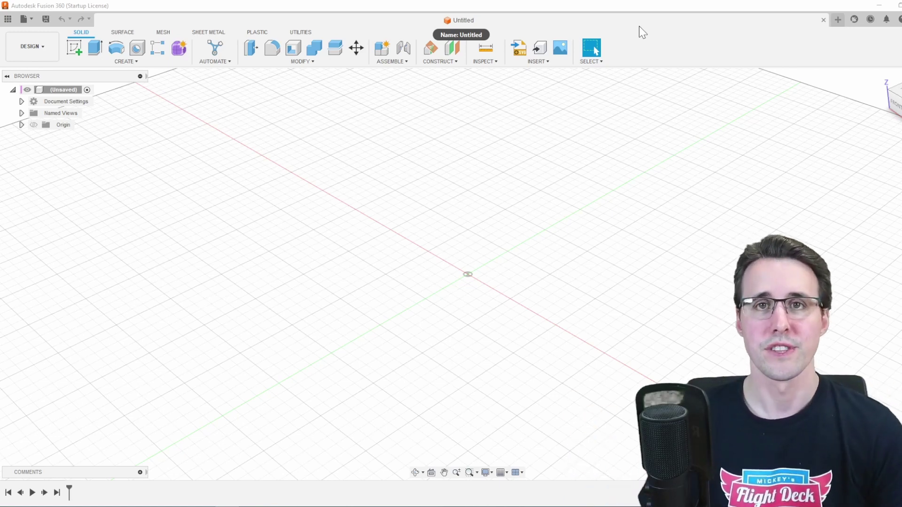
Step: Insert Comm-Panel.dxf onto the XY ground plane as a millimetre sketch
click(543, 62)
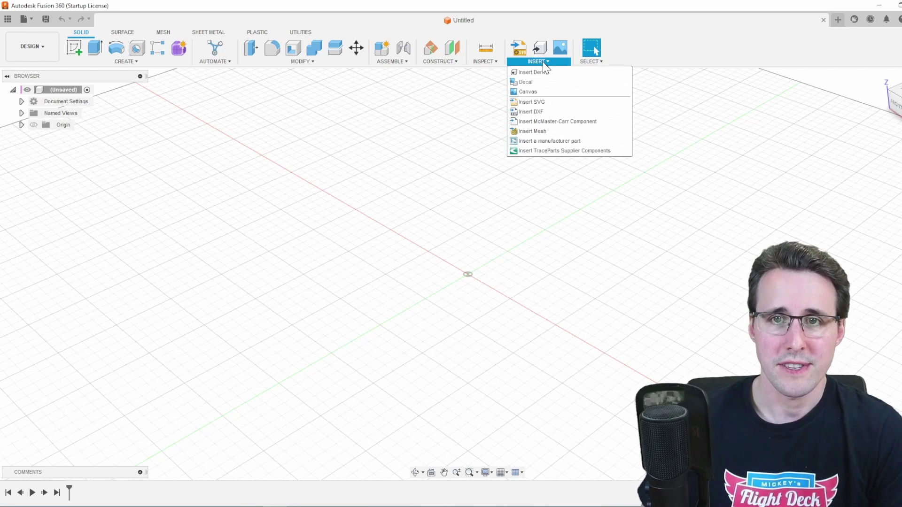
click(542, 112)
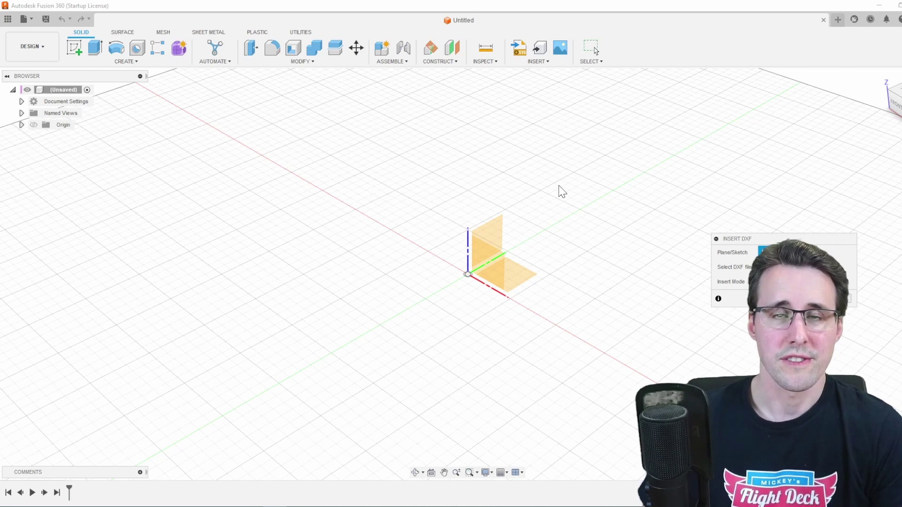
click(529, 272)
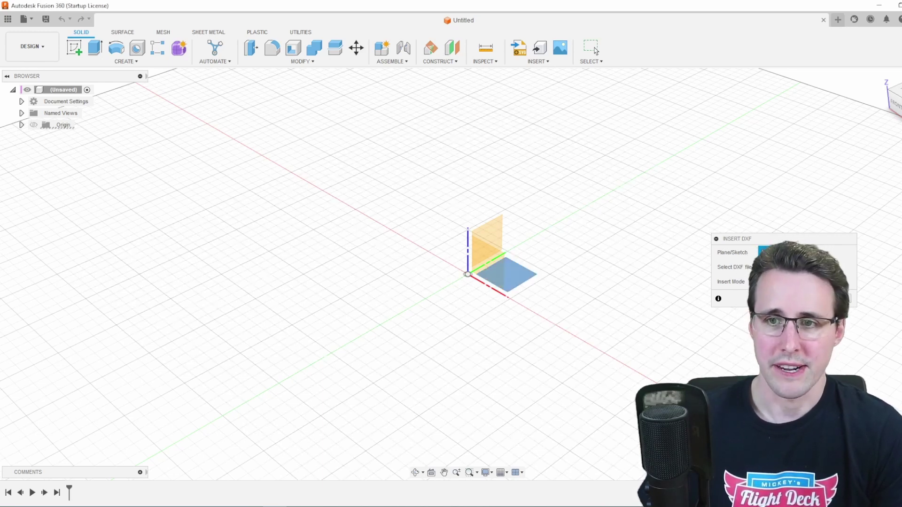
click(765, 267)
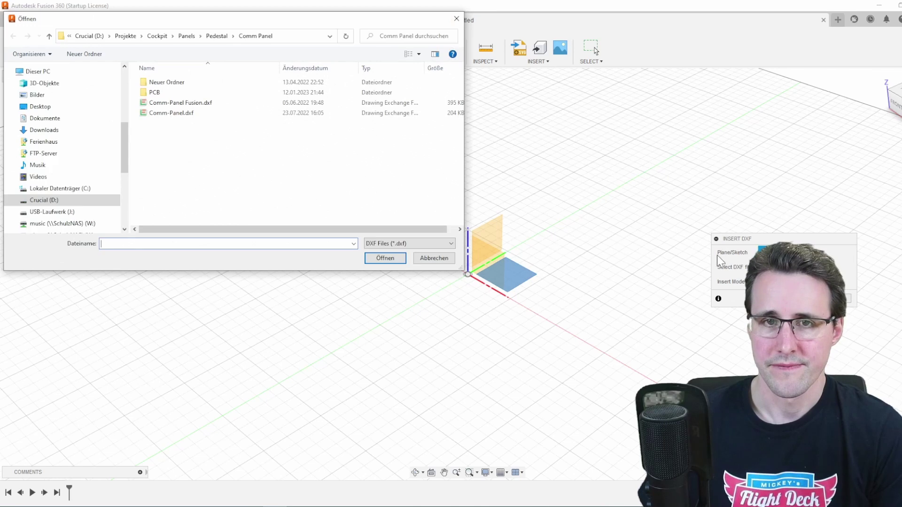
click(181, 113)
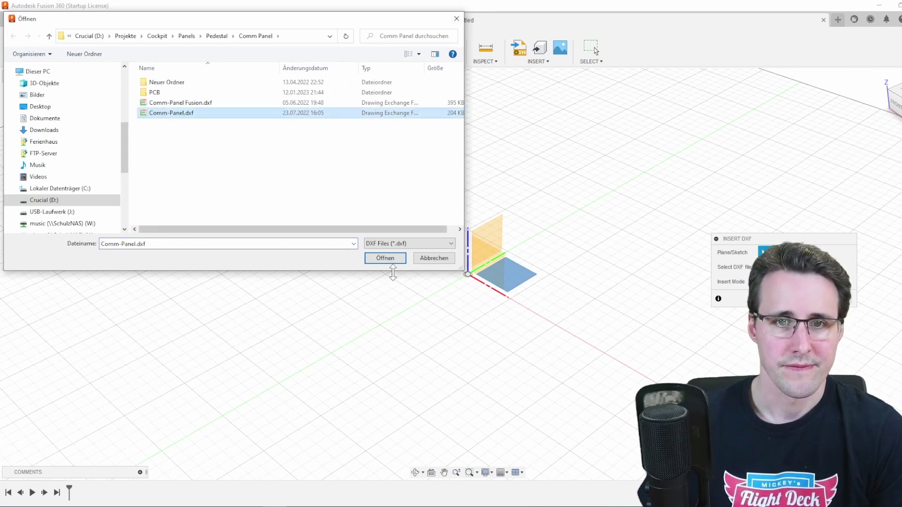
click(386, 258)
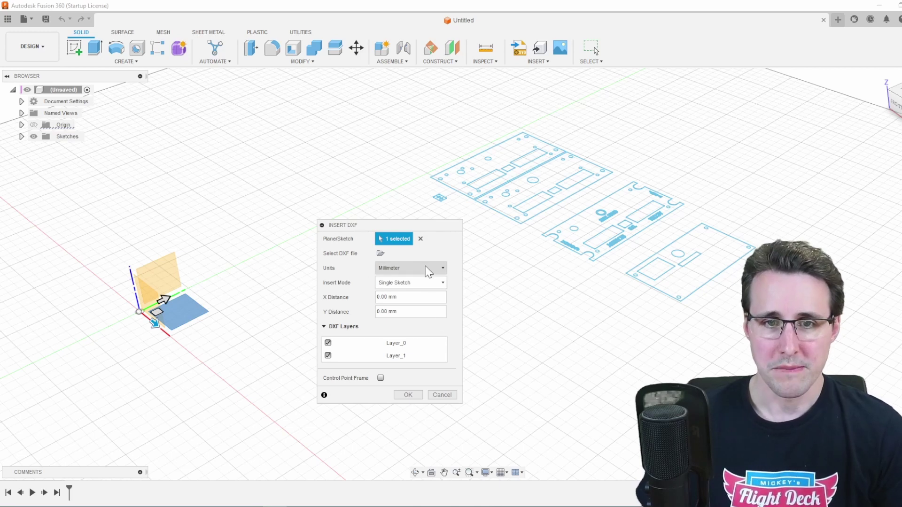
click(414, 396)
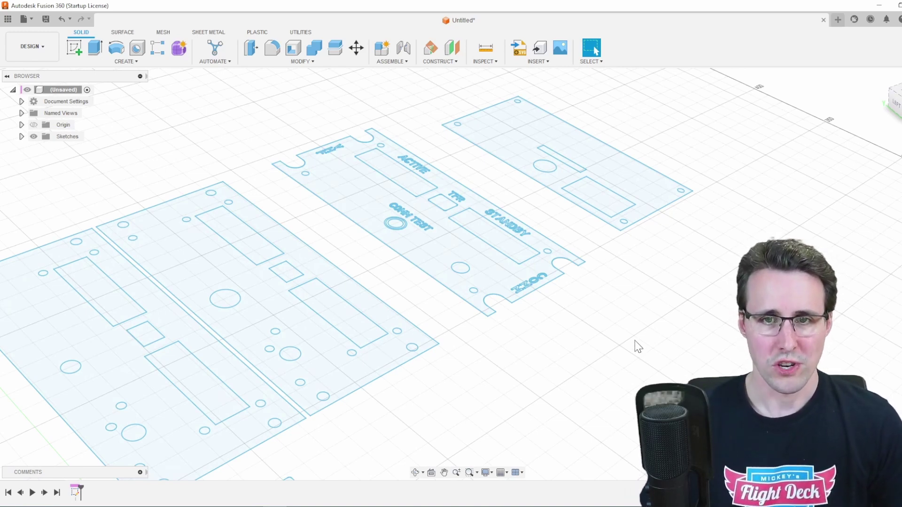
Step: Extrude the panel outline and its 42 text profiles -3 mm into a solid plate
click(96, 48)
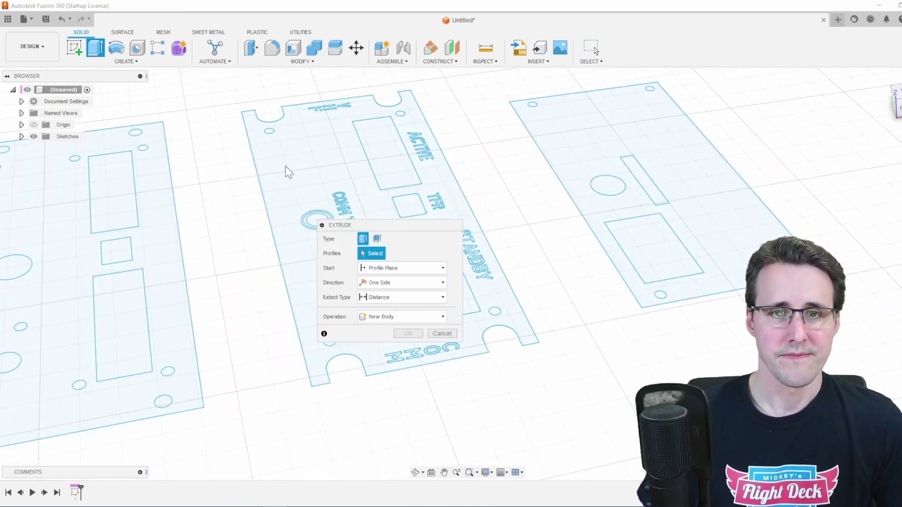
click(303, 320)
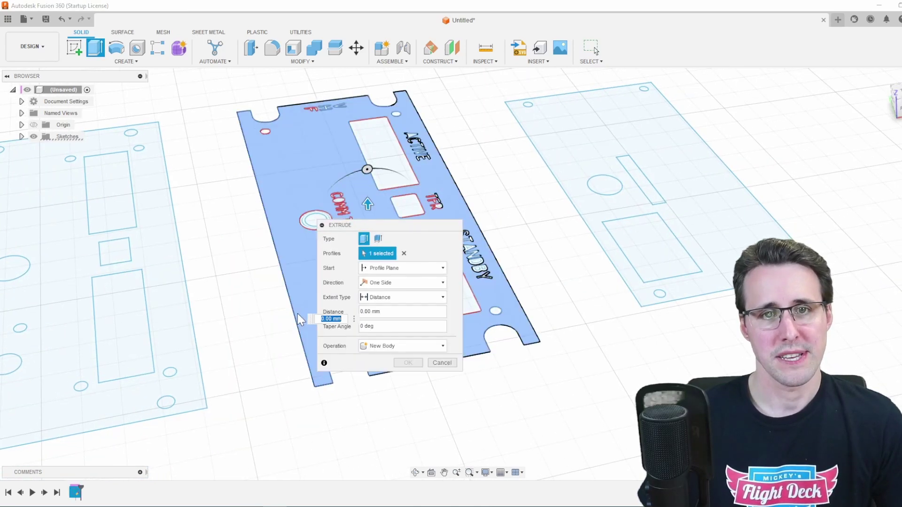
drag(397, 226, 650, 153)
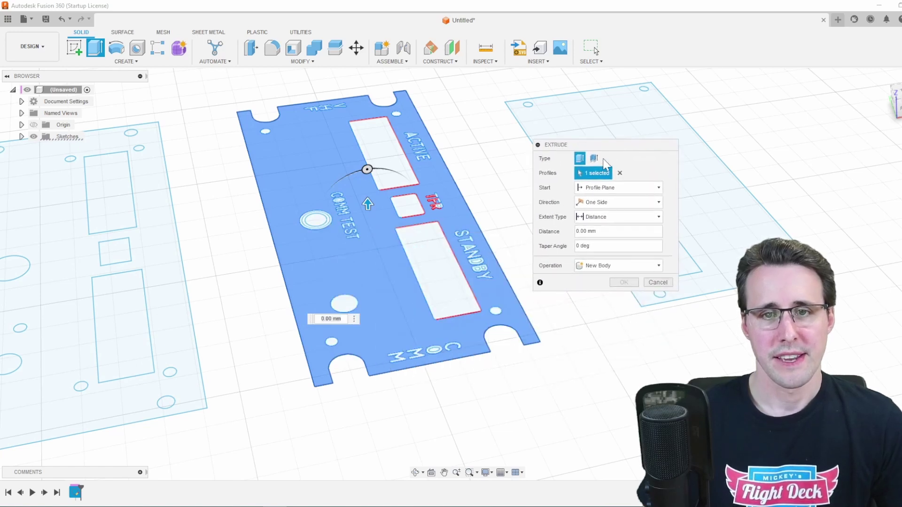
shift+middle_drag(544, 274, 365, 188)
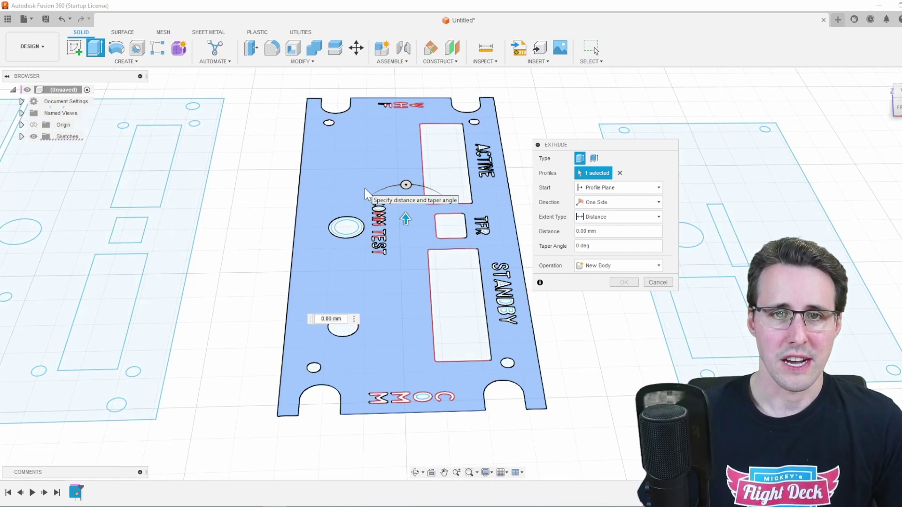
drag(365, 185, 401, 301)
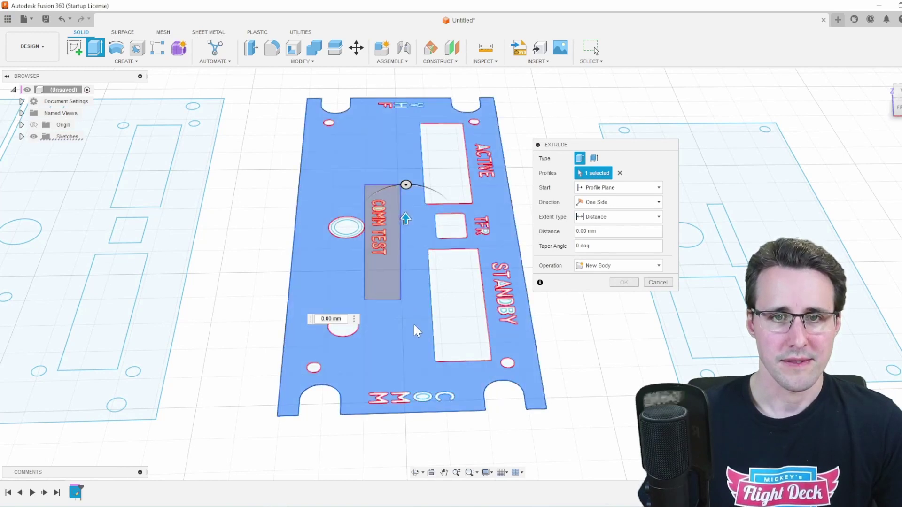
shift+middle_drag(396, 236, 116, 364)
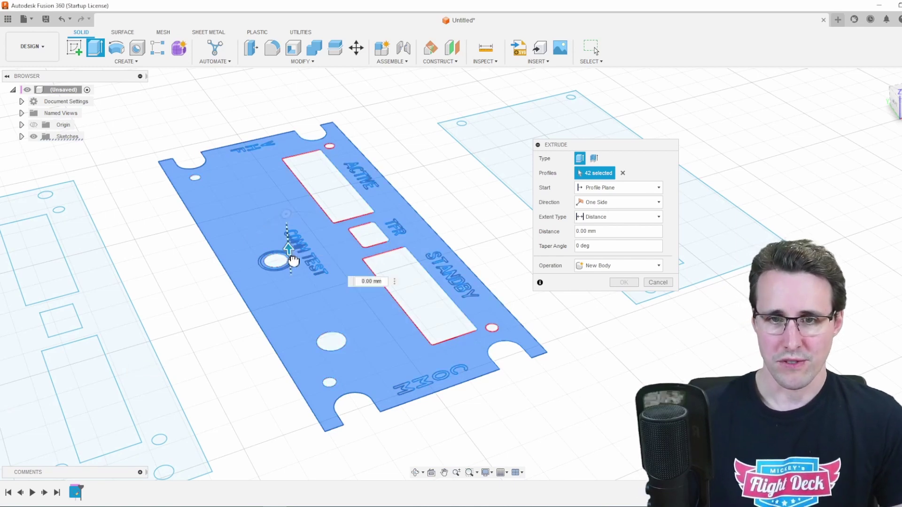
drag(293, 261, 292, 274)
text(-3)
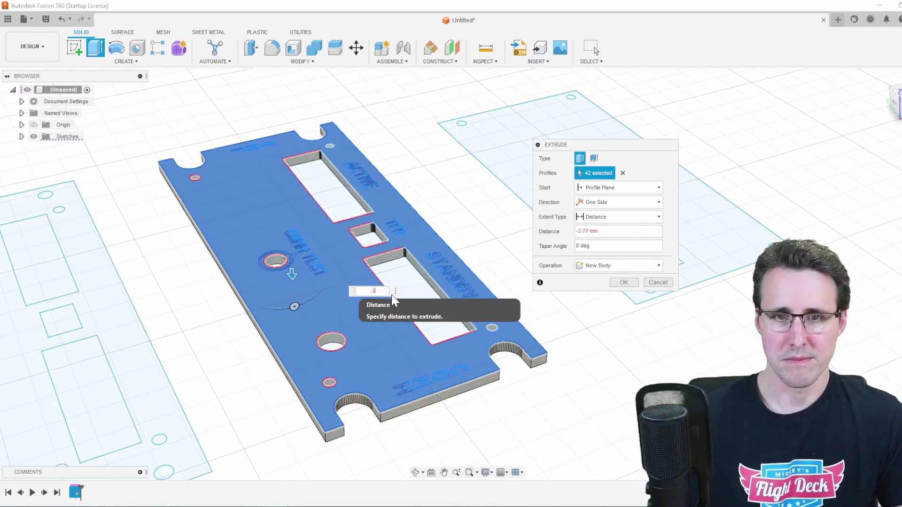
key(Return)
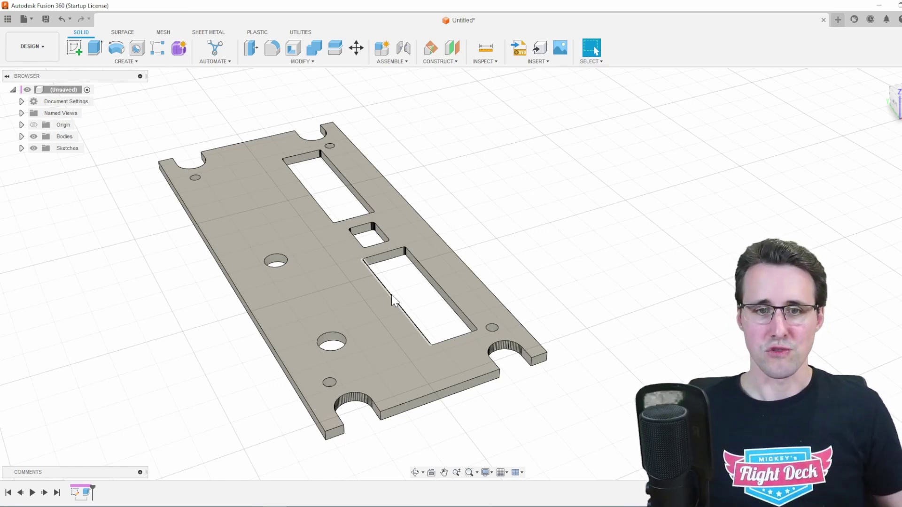
Step: Orbit the view so the plate runs left to right
shift+middle_drag(477, 254, 591, 197)
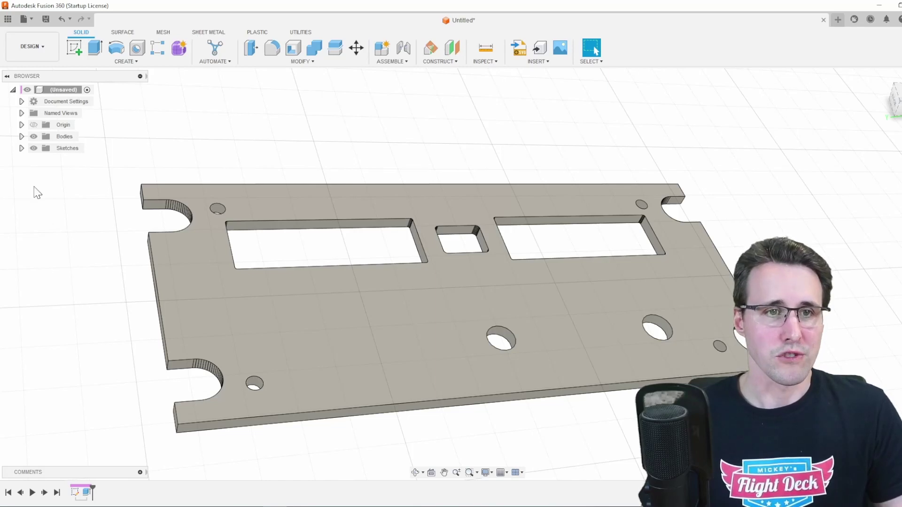
Step: Show the Comm-Panel sketch over the plate and zoom in on the VHF text
click(21, 148)
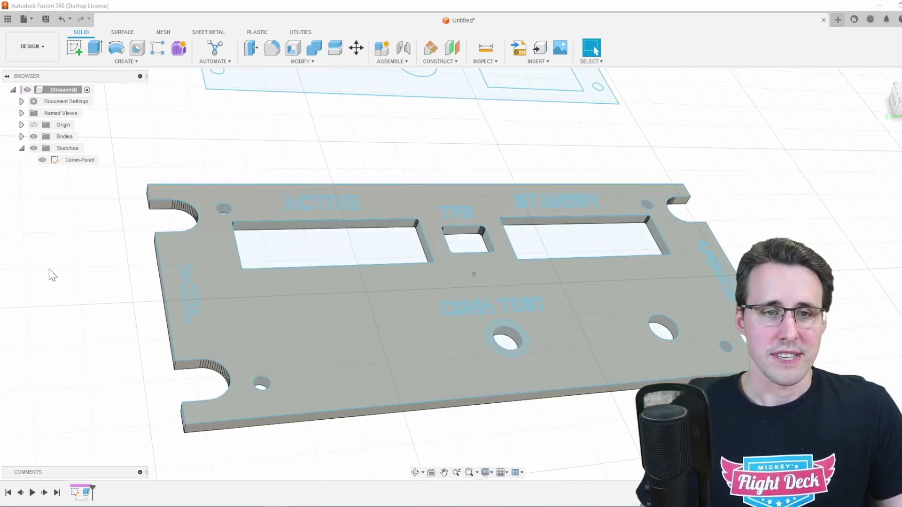
scroll(87, 266, up, 5)
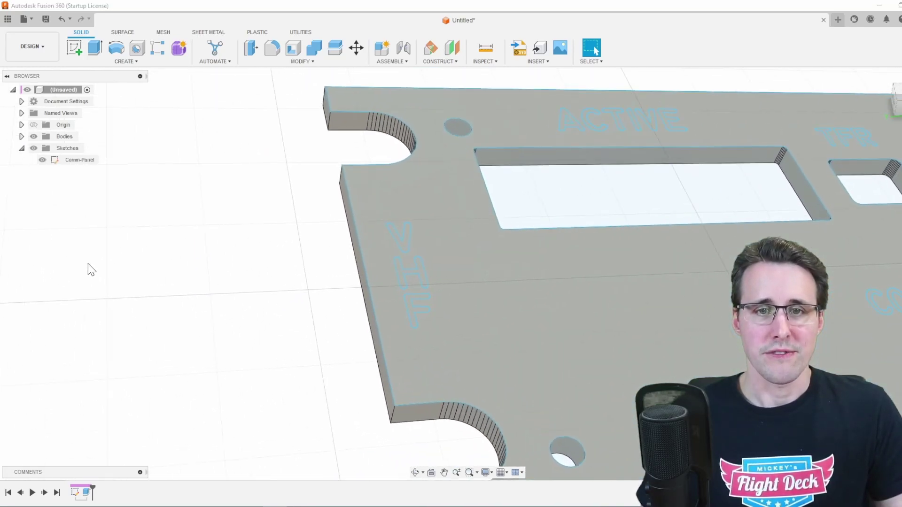
scroll(91, 265, up, 5)
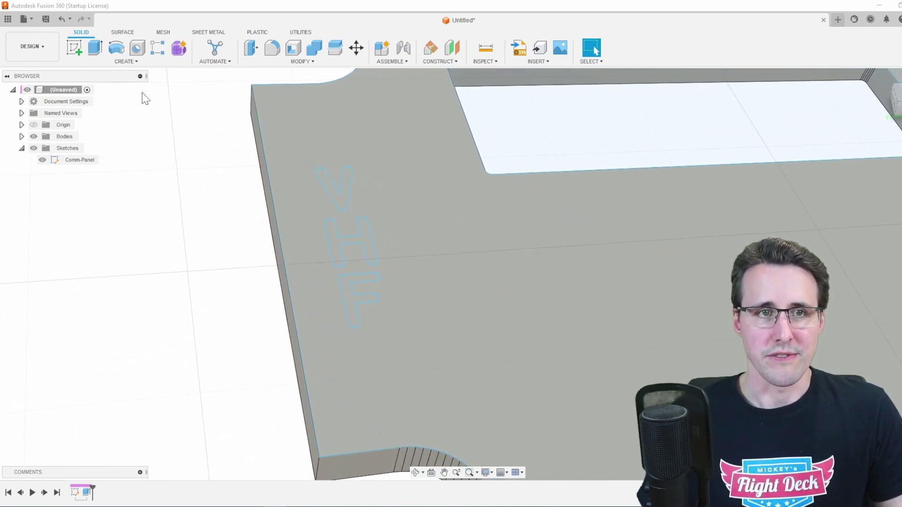
Step: Extrude the V, H and F letter profiles -0.2 mm to engrave them
click(95, 52)
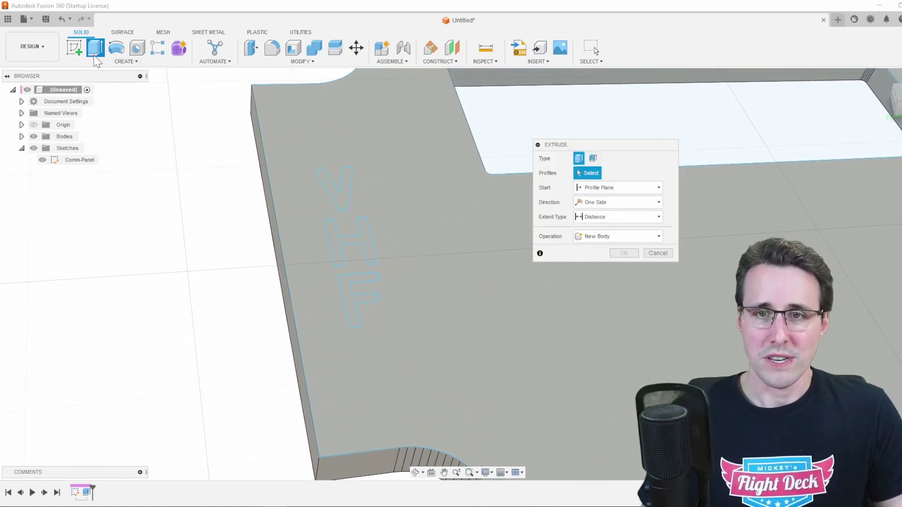
click(339, 190)
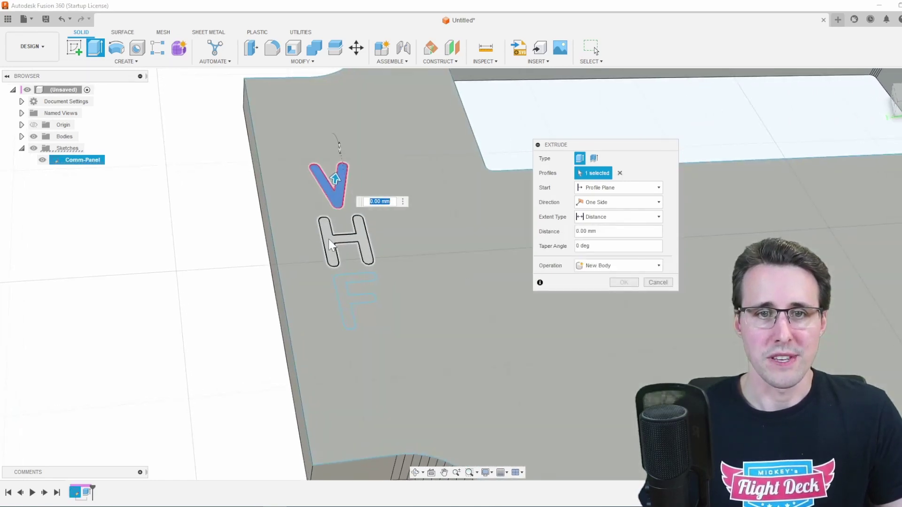
click(334, 242)
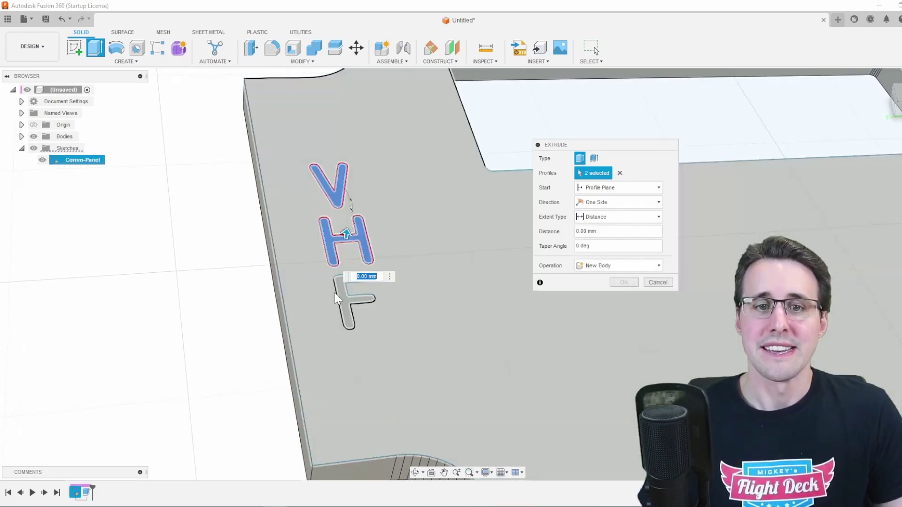
click(343, 298)
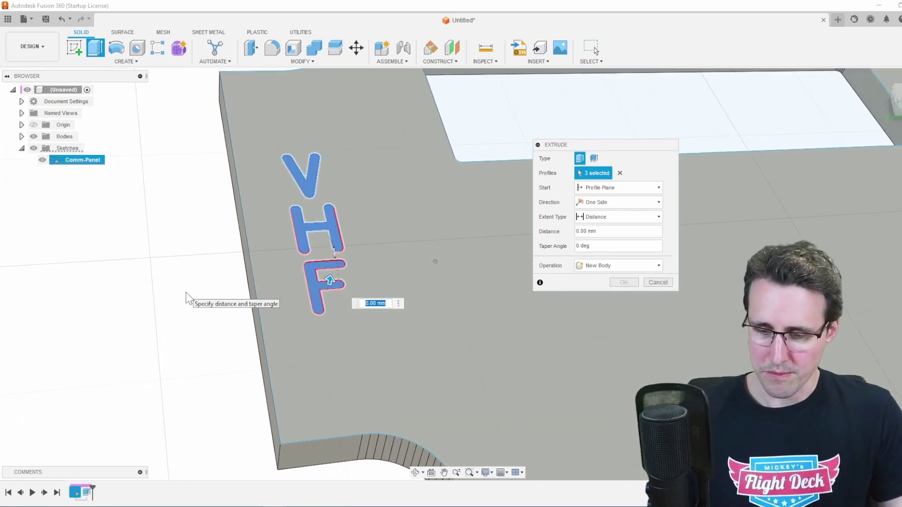
text(-0.2)
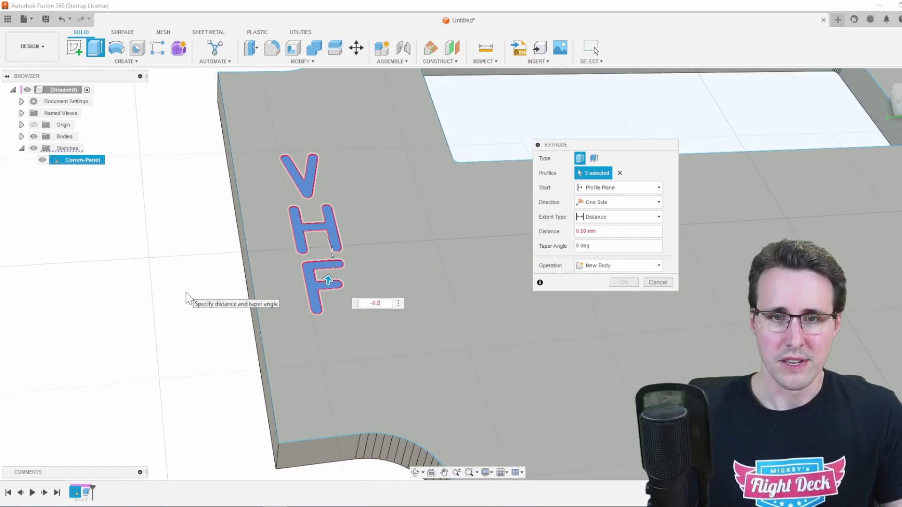
text(0,2)
key(Return)
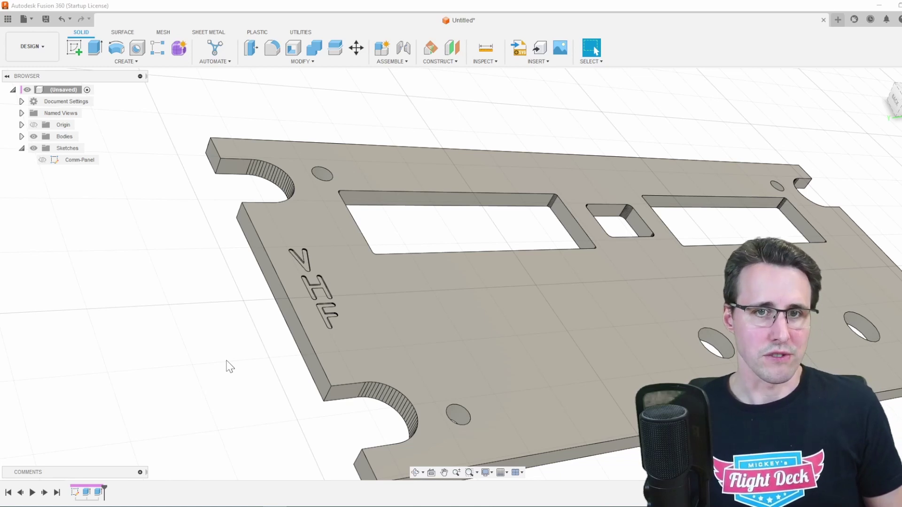
Step: Undo the VHF cut and extrude the V, H and F letters 0.5 mm up, joined to the plate
key(ctrl+z)
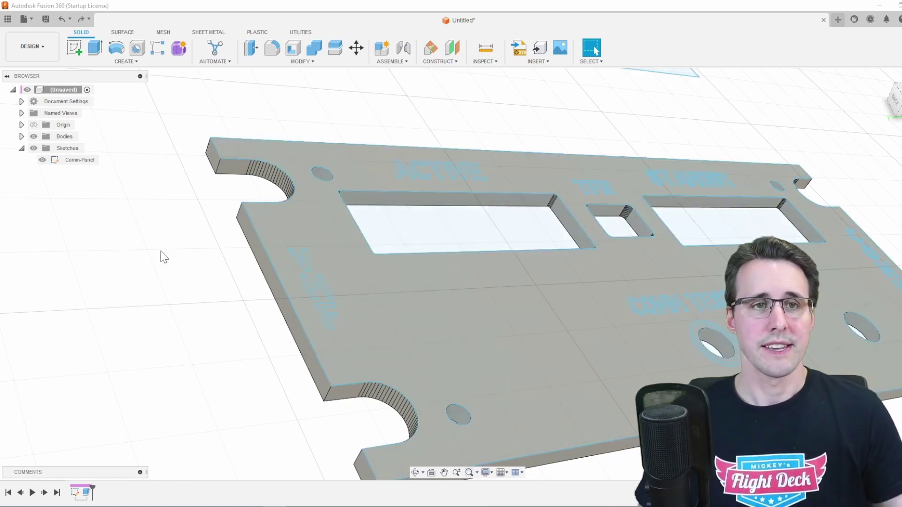
scroll(133, 241, up, 4)
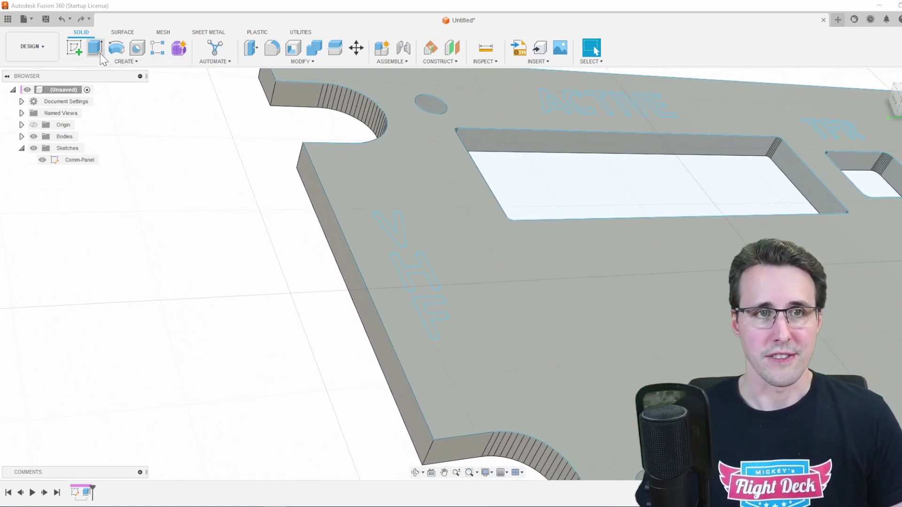
click(100, 53)
scroll(312, 168, up, 5)
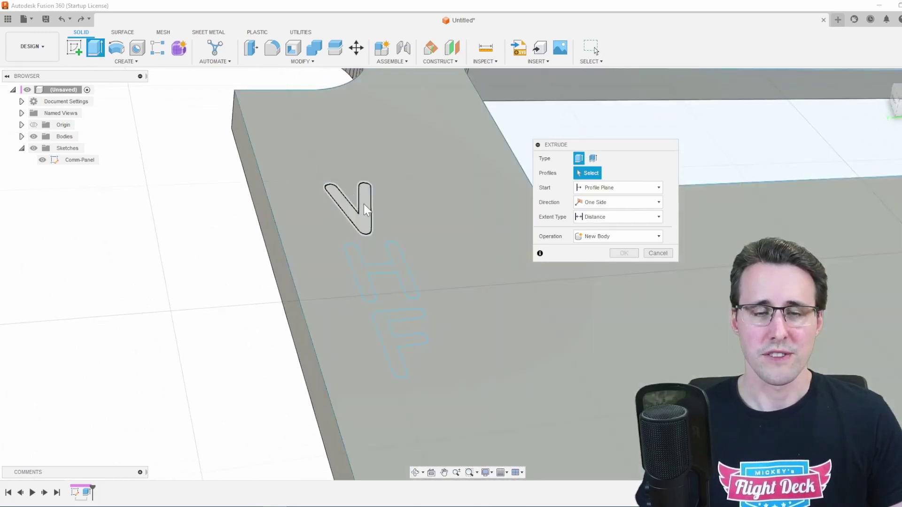
click(365, 225)
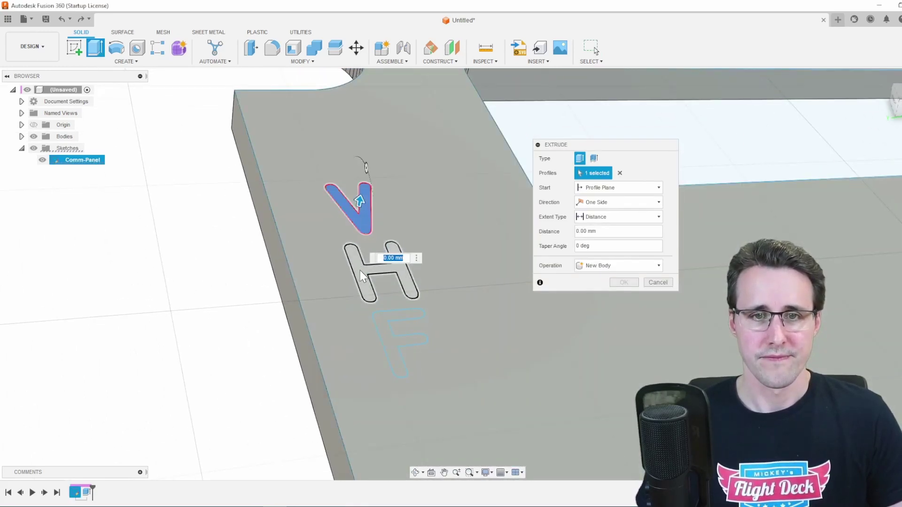
click(360, 269)
click(390, 338)
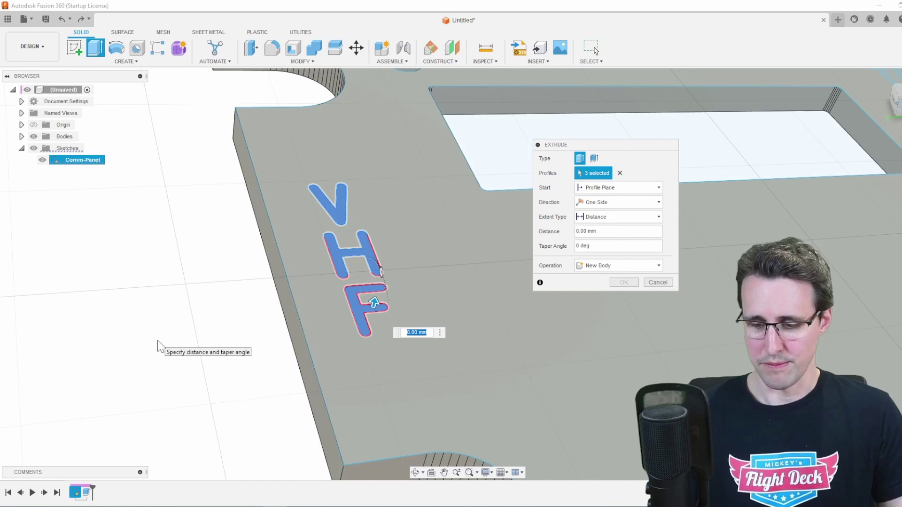
text(0.5)
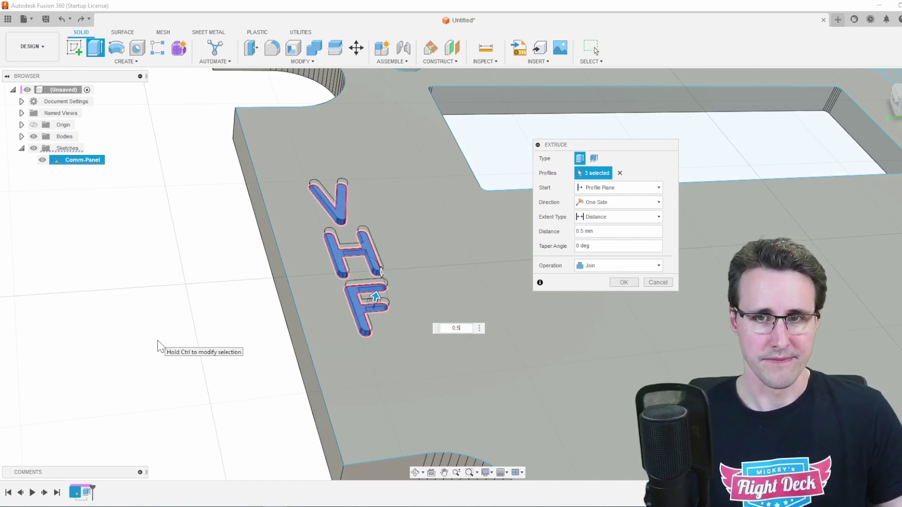
key(Return)
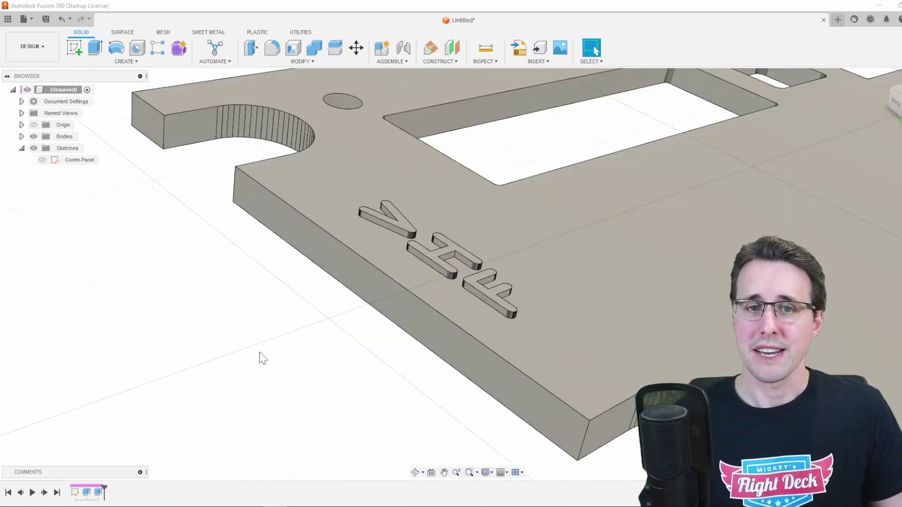